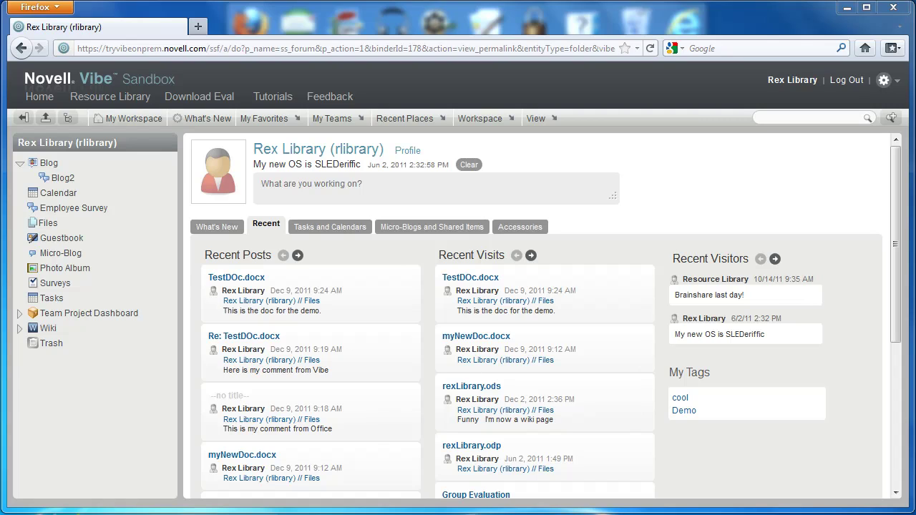
Start the Novell Vibe Desktop client, confirm its tray icon, then launch Microsoft Word 2007.
key(super)
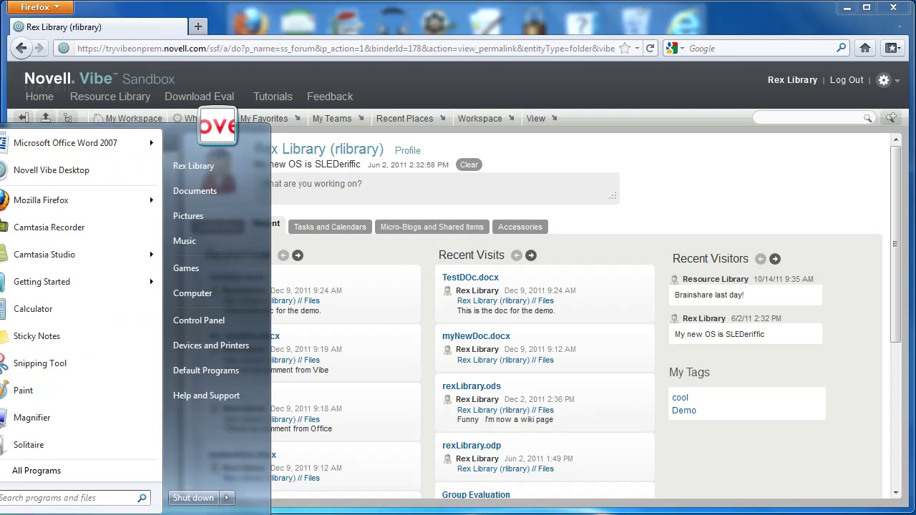
click(45, 175)
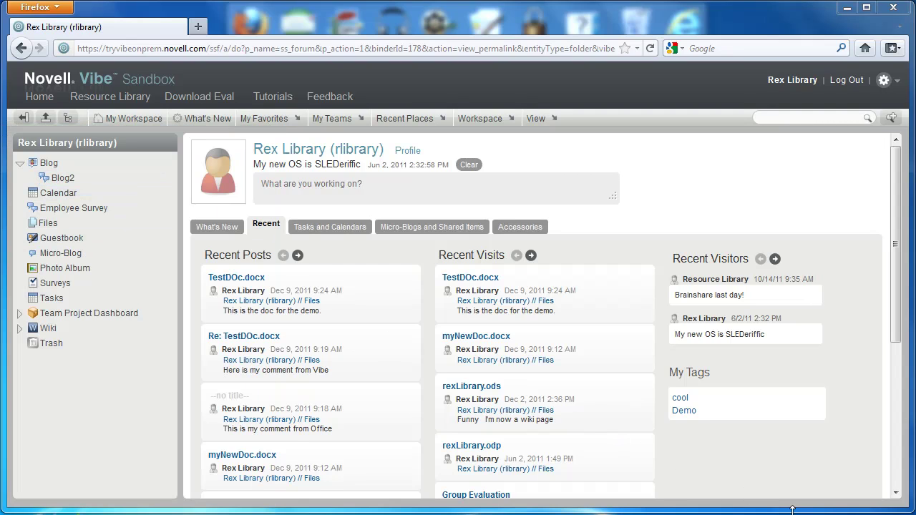
click(813, 512)
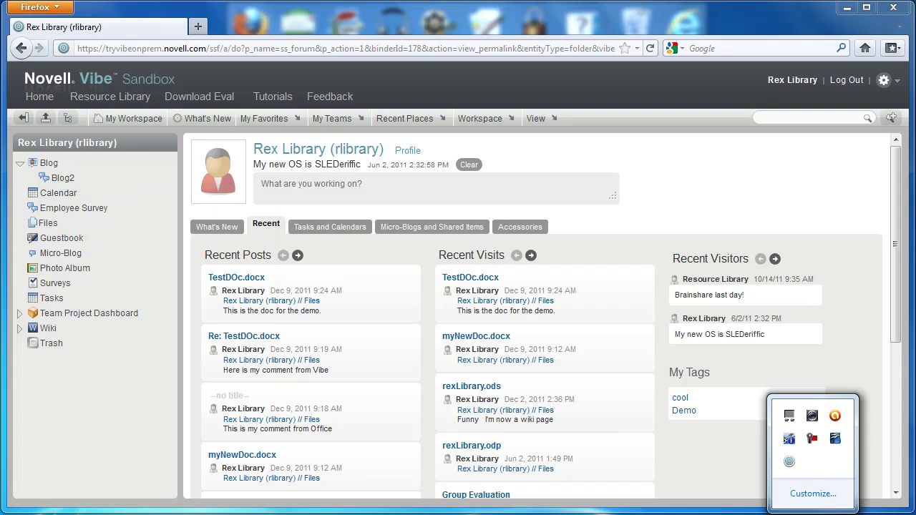
click(789, 463)
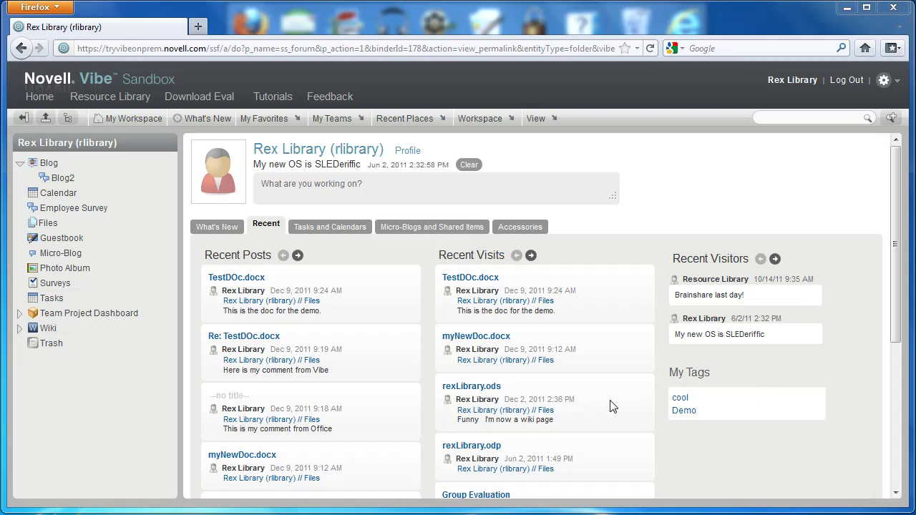
click(14, 510)
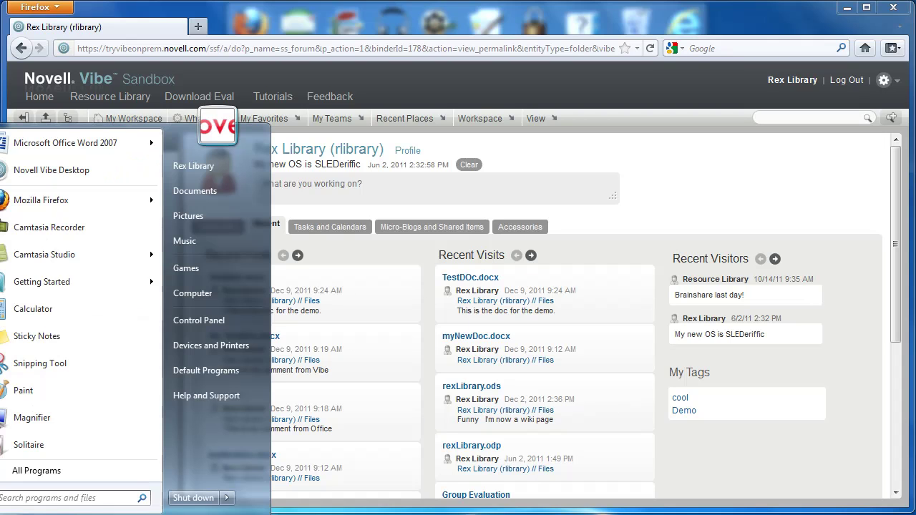
click(34, 149)
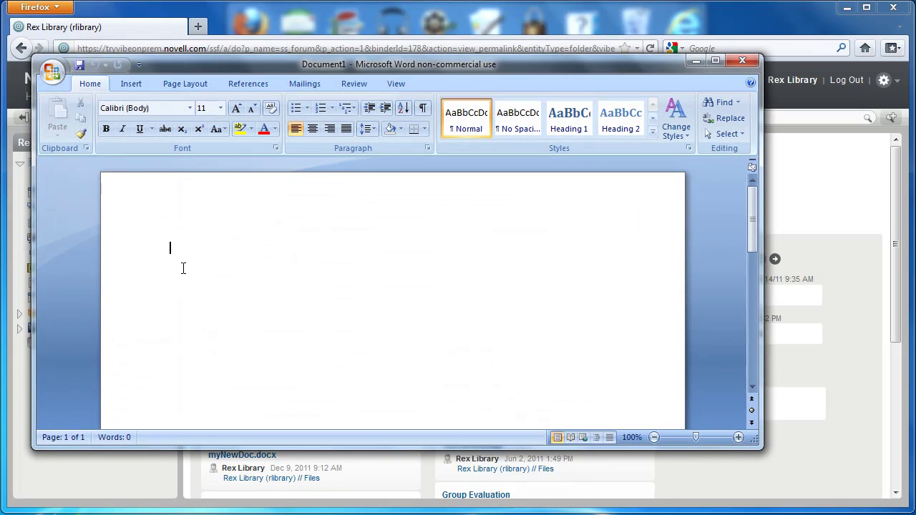
Type 'This app was saved with the desktop app.' into the blank document, fixing the typo.
text(This app wasas)
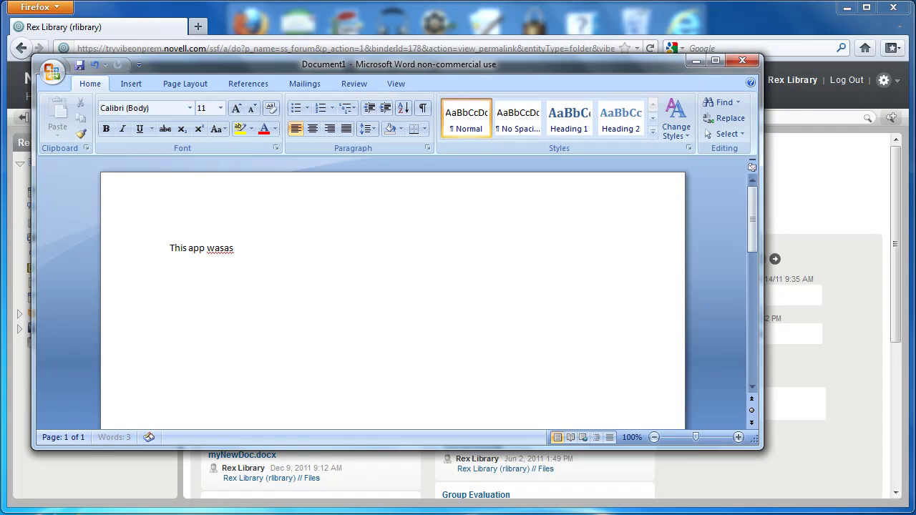
key(BackSpace)
text(saved with th)
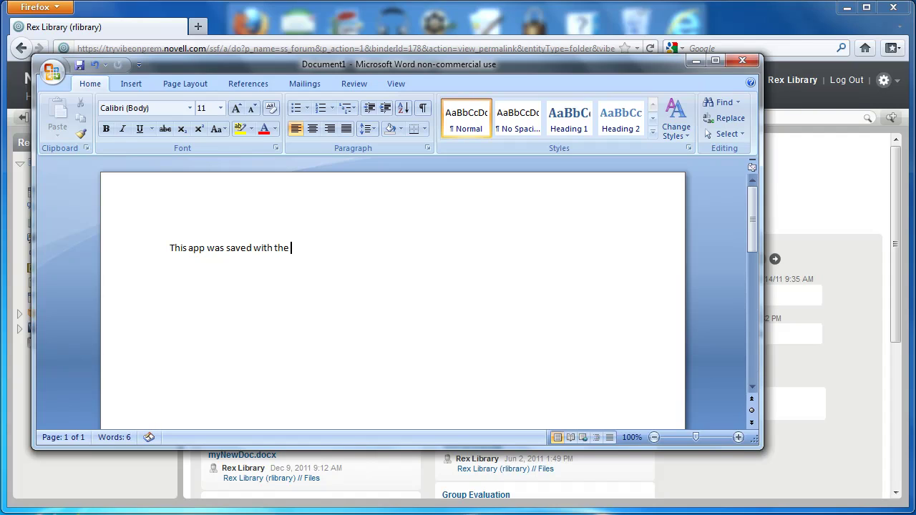
text(e desktop app.)
Save the document as 'Vibe App' in Libraries > Novell Vibe > My Workspace > Files.
click(79, 65)
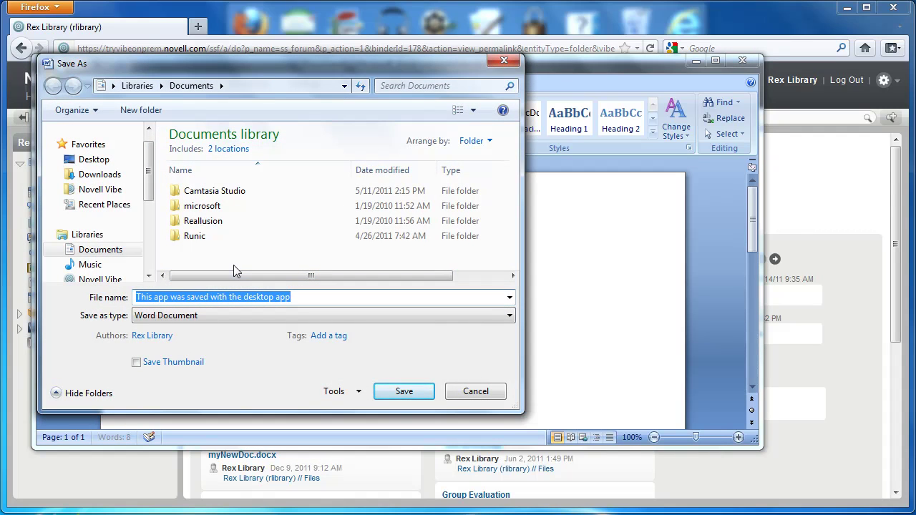
text(Vibe )
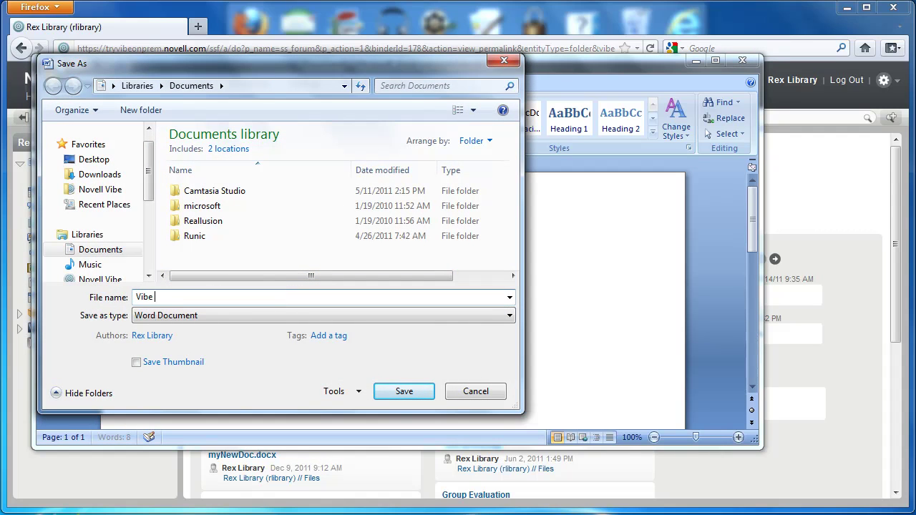
text(App)
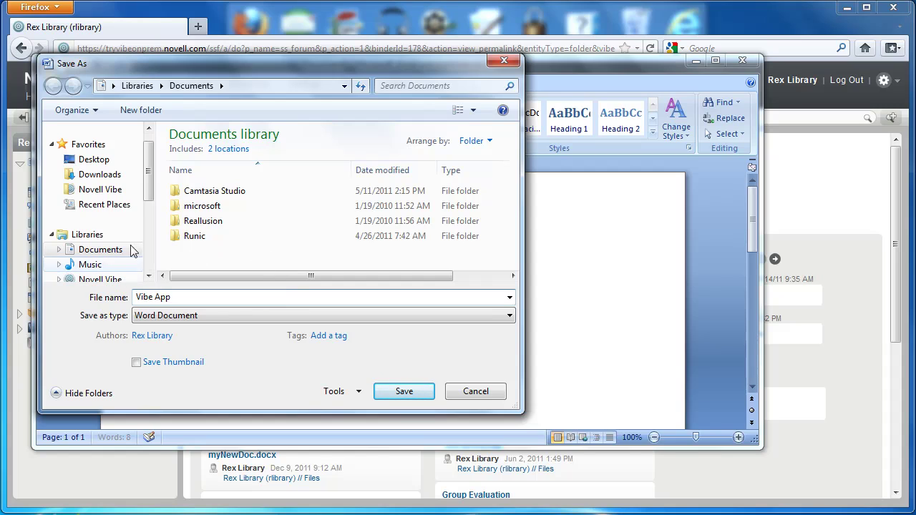
drag(150, 174, 150, 194)
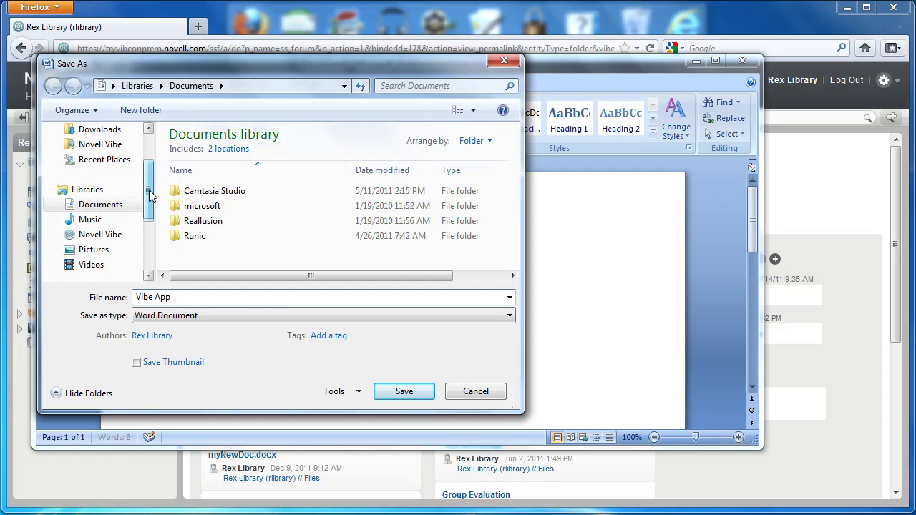
click(102, 239)
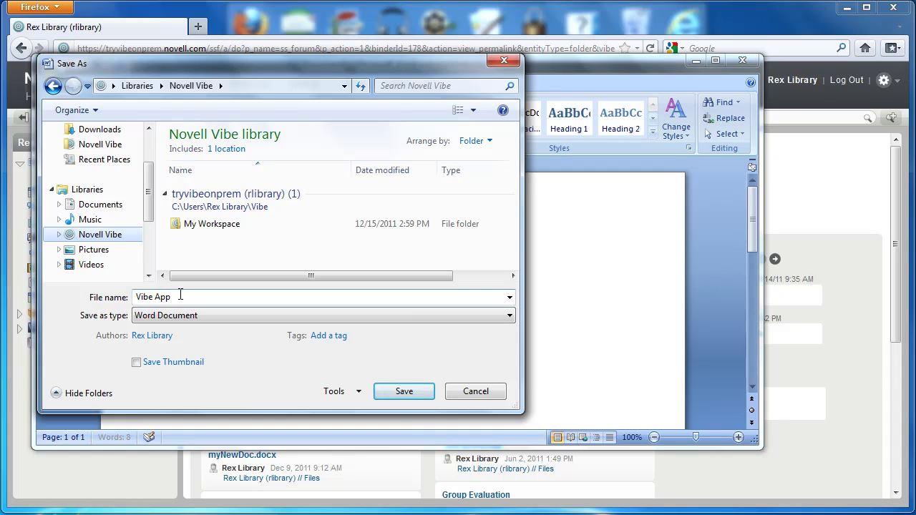
double_click(189, 225)
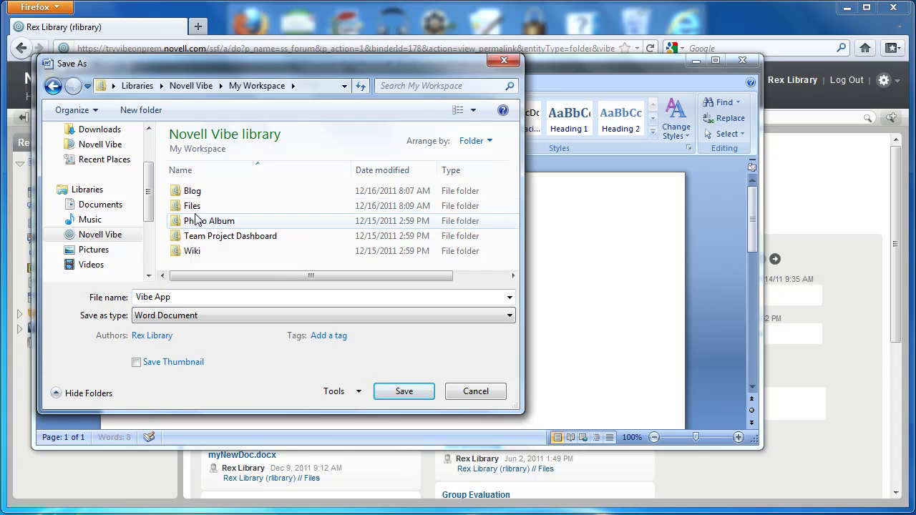
click(195, 207)
double_click(197, 210)
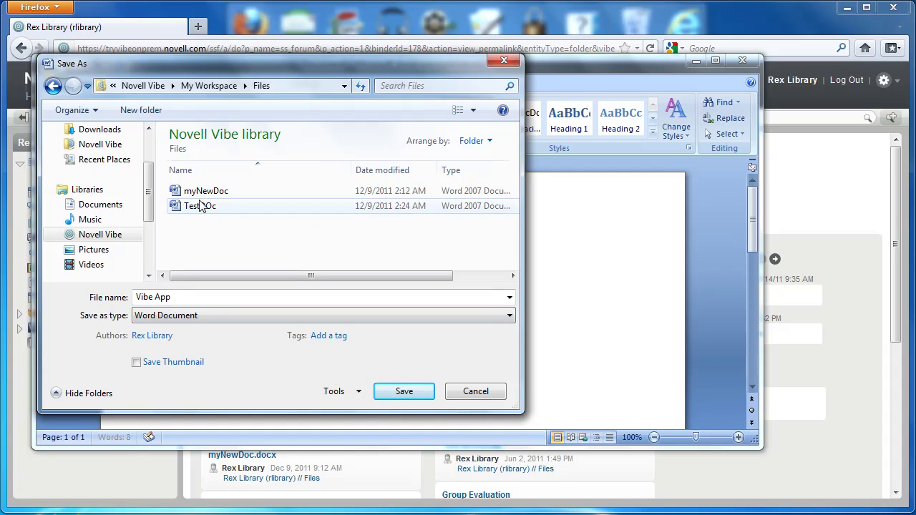
click(393, 395)
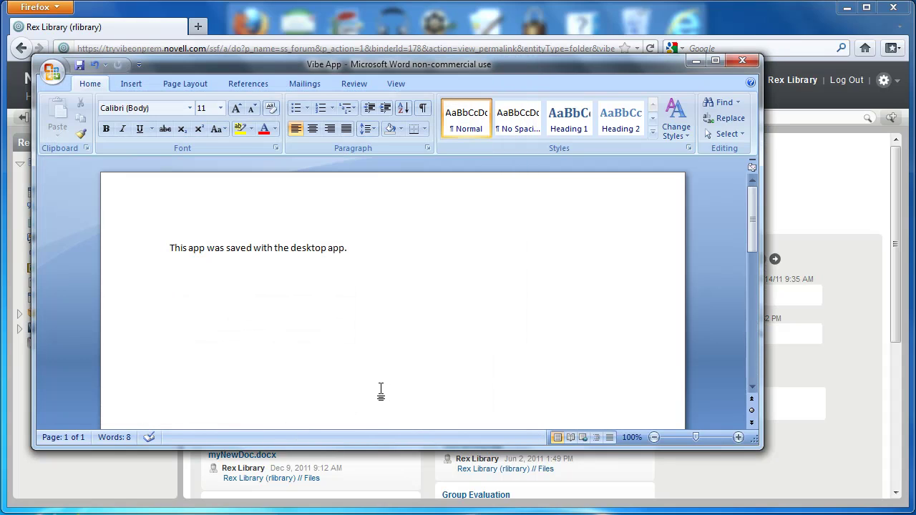
Close Word, check the Vibe Desktop tray icon, and show Files listing Vibe App.docx.
click(740, 62)
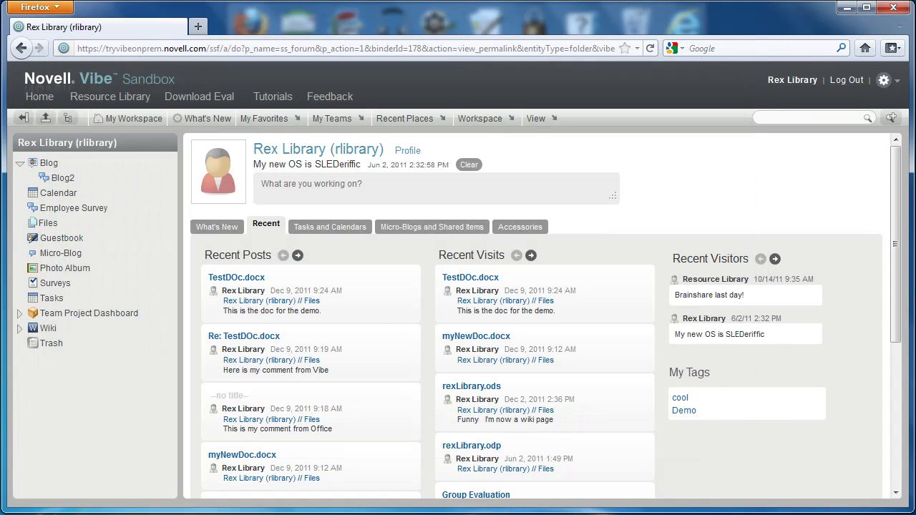
click(813, 512)
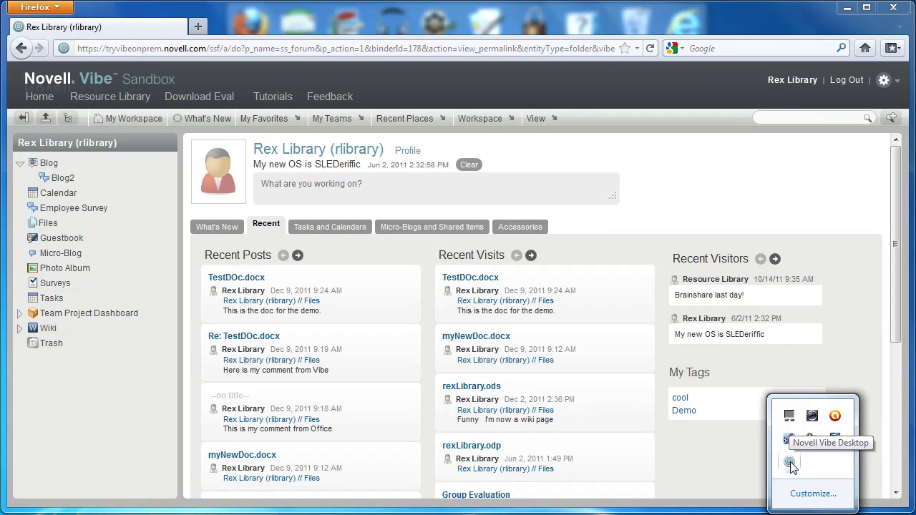
click(46, 223)
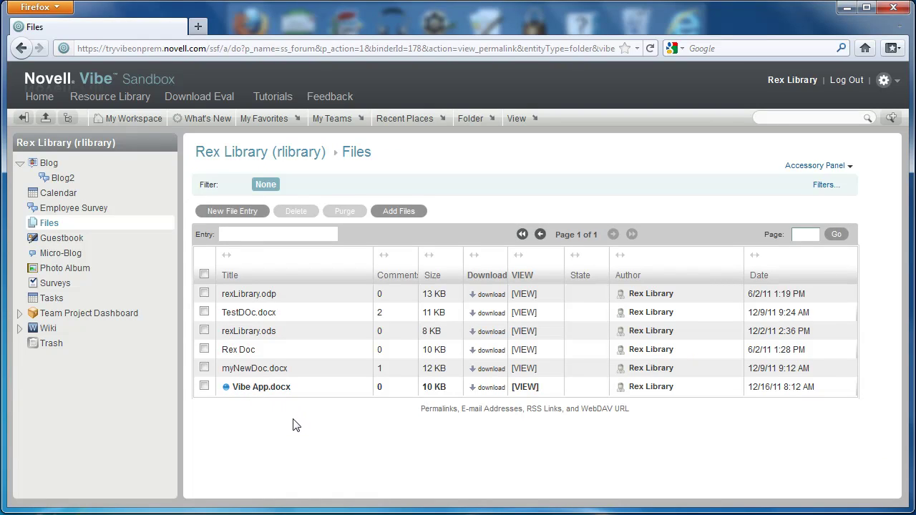
Open the Vibe App.docx entry and choose File Actions > Edit This File.
click(260, 394)
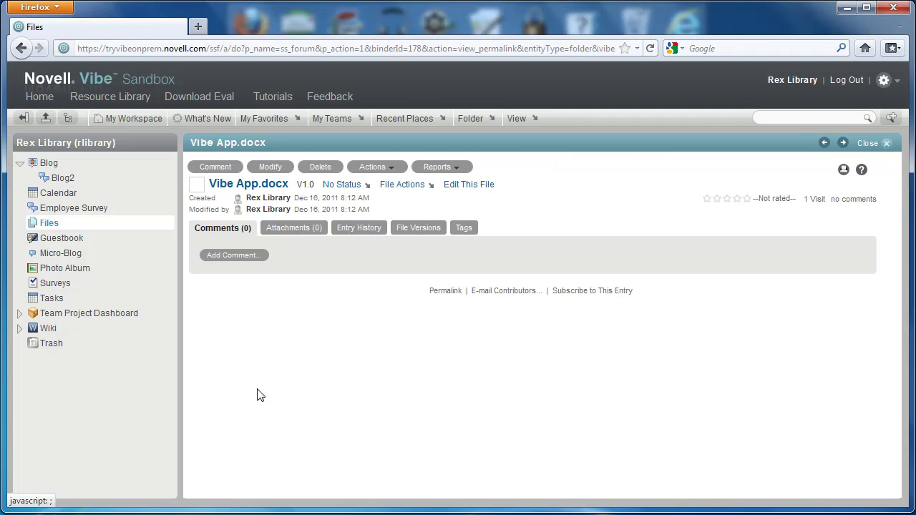
click(398, 185)
click(414, 237)
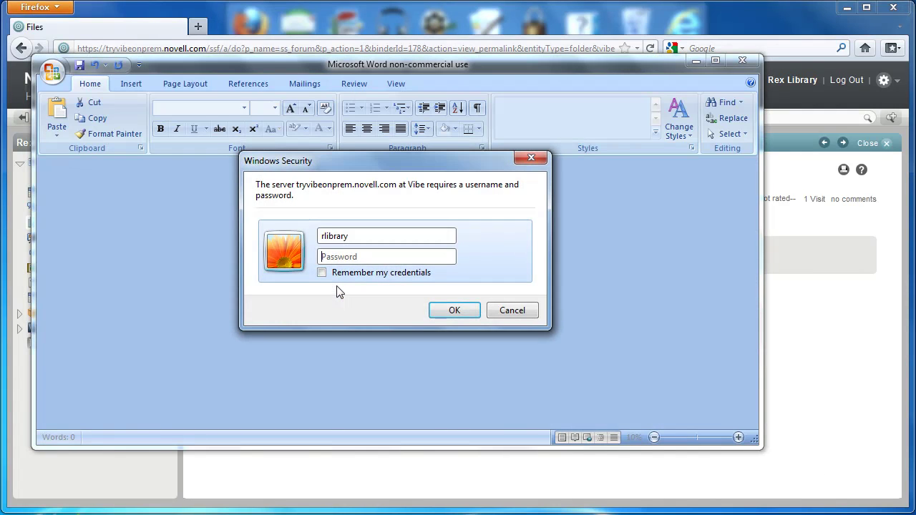
Log in to the Vibe server, add 'These are my first changes.', save, and close Word.
text(•••••••)
key(Return)
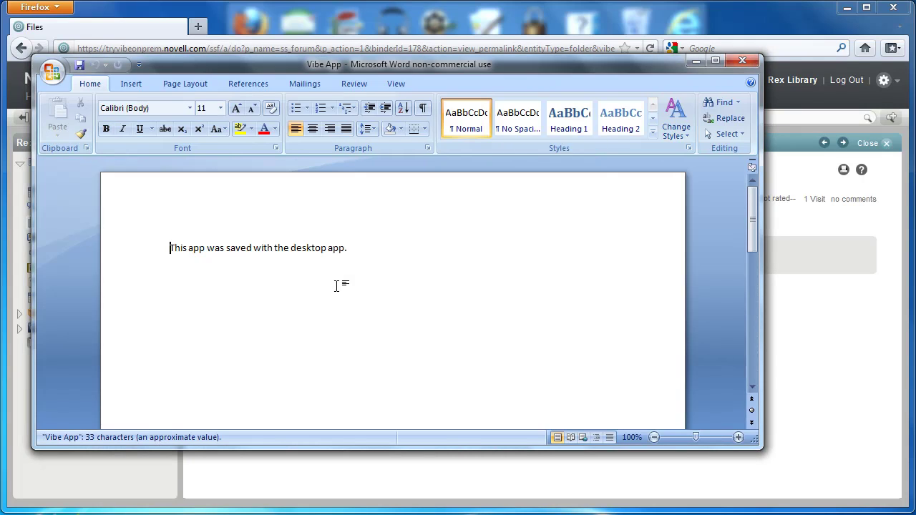
click(353, 247)
key(Return)
key(Return)
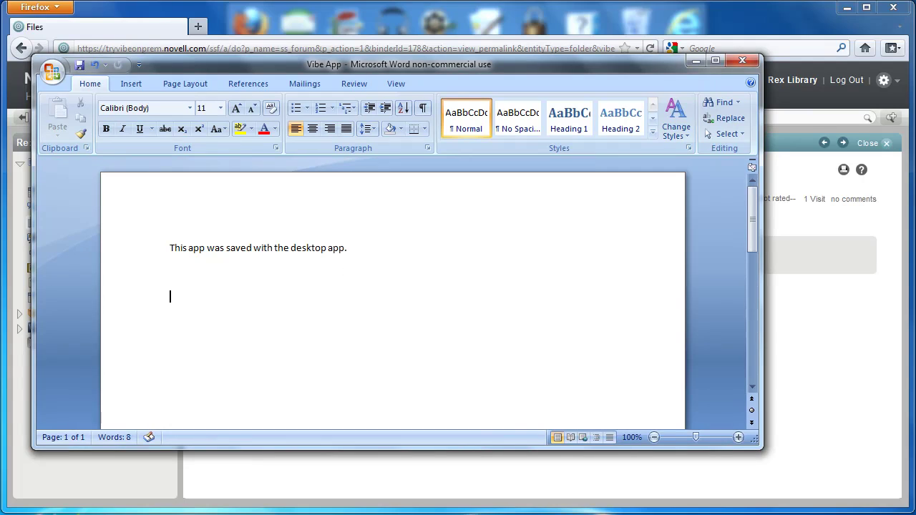
text(These are my firs)
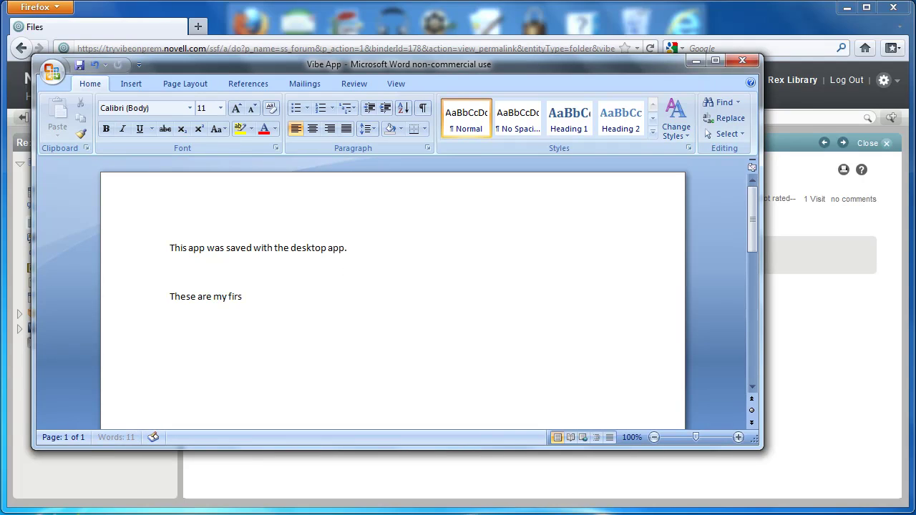
text(t changes.)
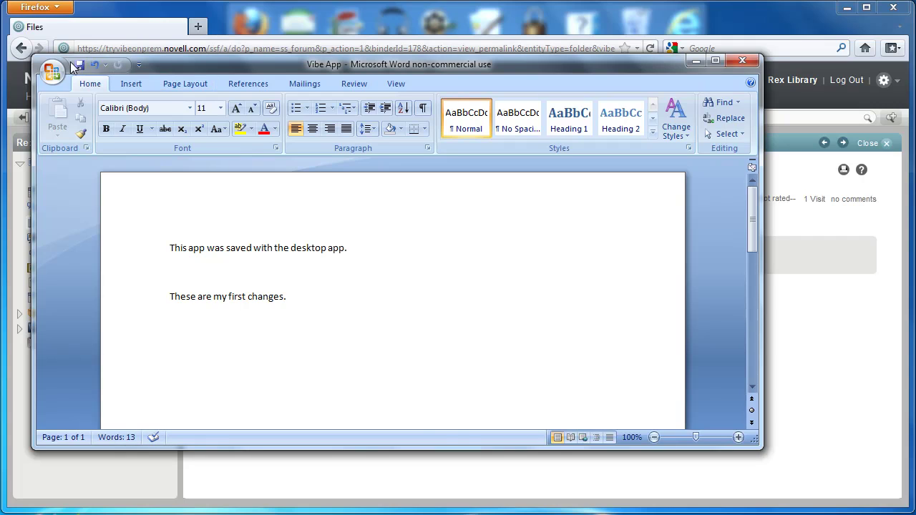
click(78, 64)
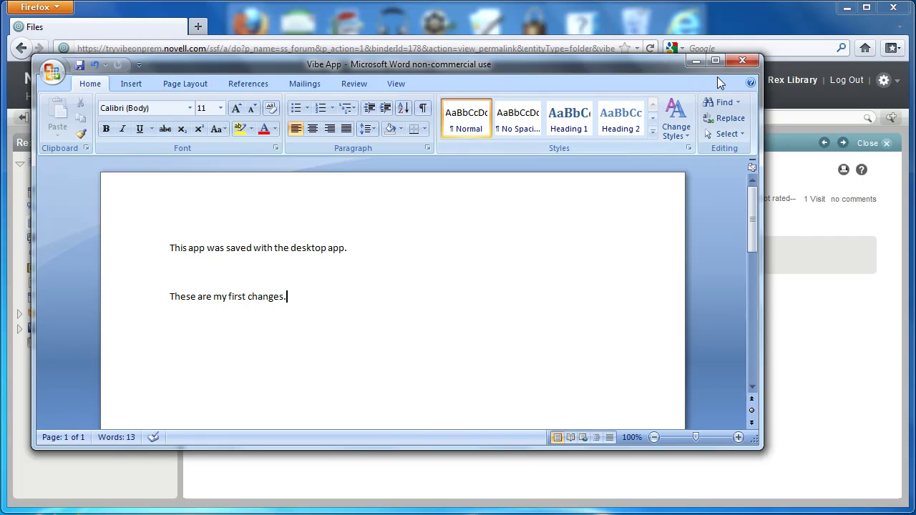
click(741, 63)
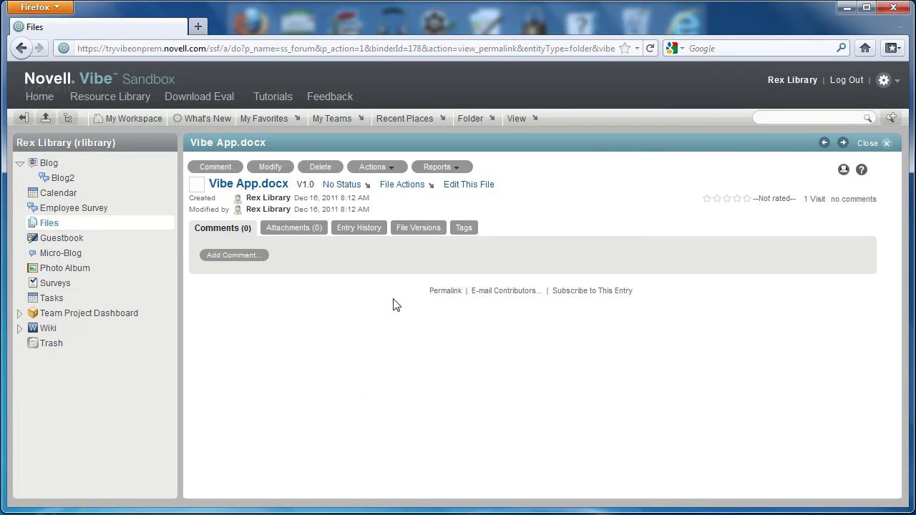
View Vibe App.docx as HTML, verify the 'These are my first changes.' line, and return.
click(402, 185)
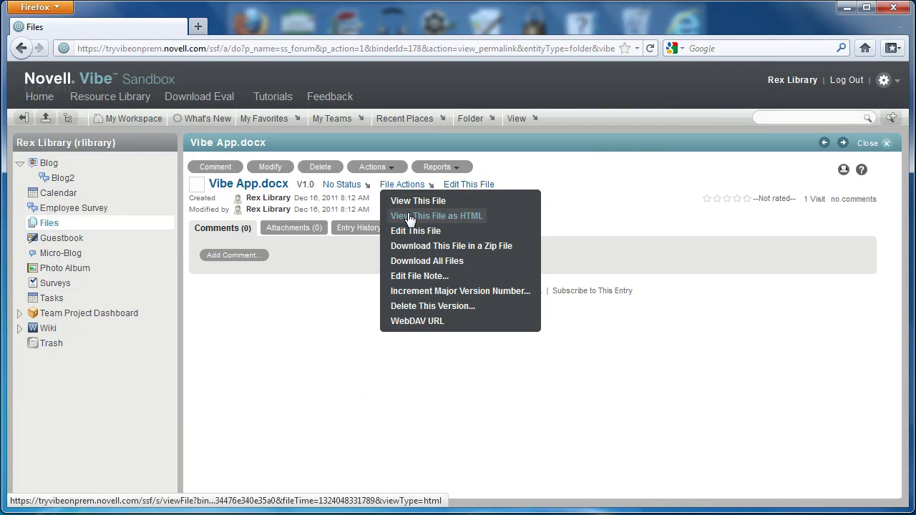
click(412, 219)
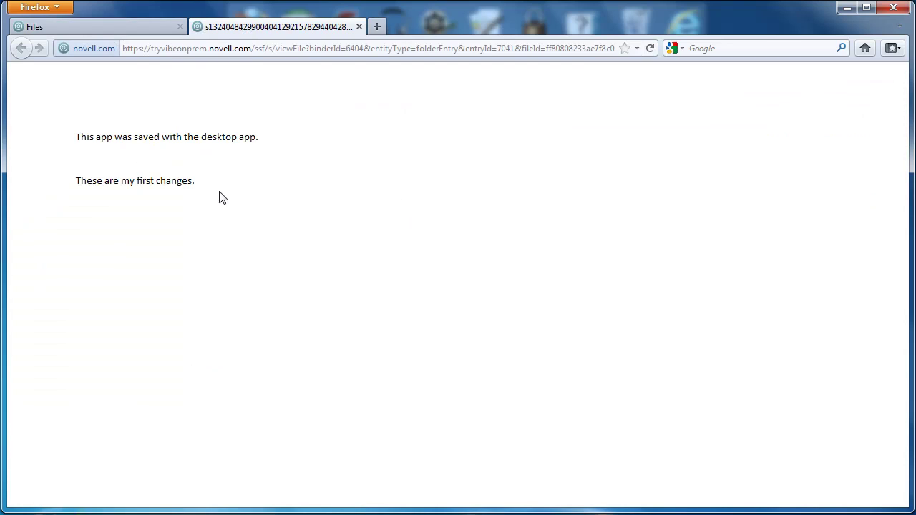
drag(195, 181, 76, 179)
click(359, 26)
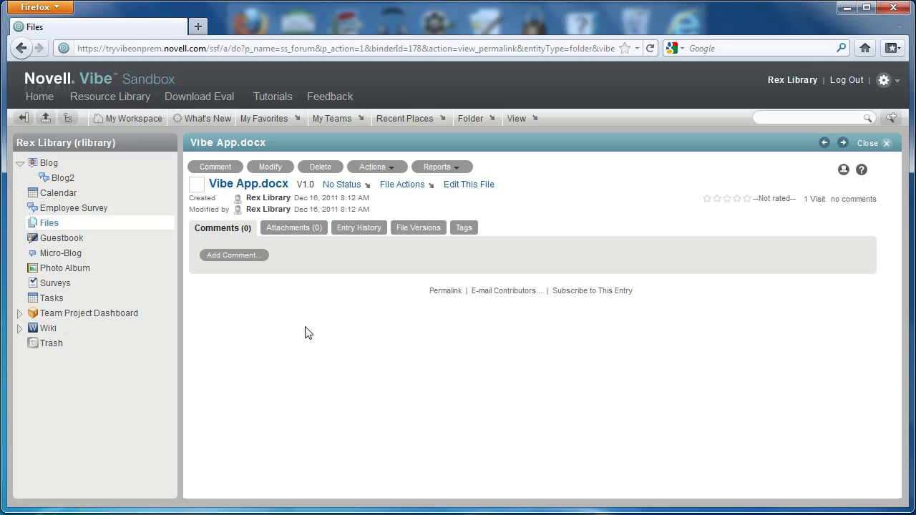
click(815, 511)
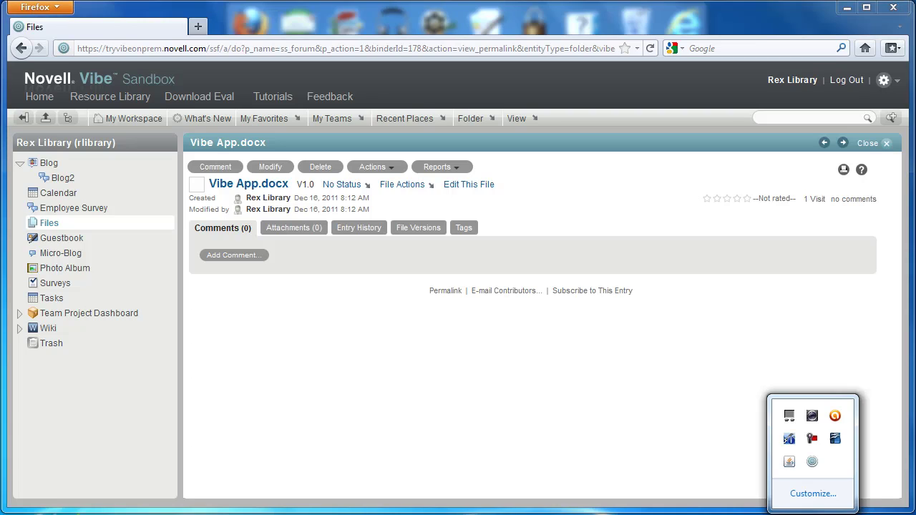
Run Synchronize Now from the Novell Vibe Desktop tray icon menu.
right_click(813, 463)
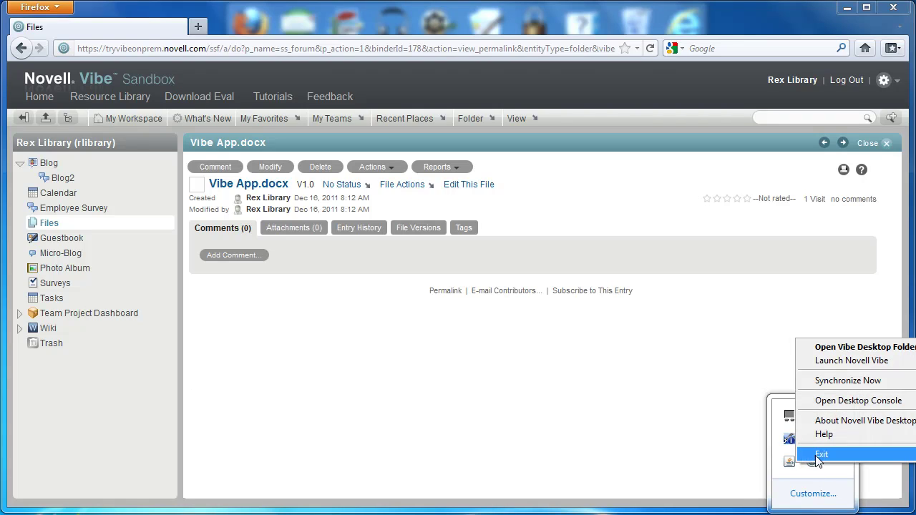
click(832, 381)
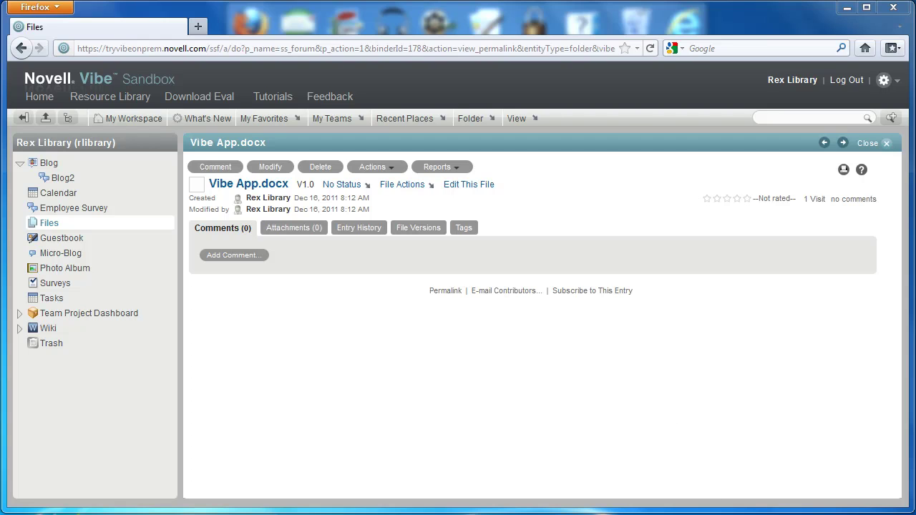
click(830, 513)
click(812, 437)
Browse Explorer to Libraries > Novell Vibe > My Workspace > Files to find Vibe App.
click(107, 511)
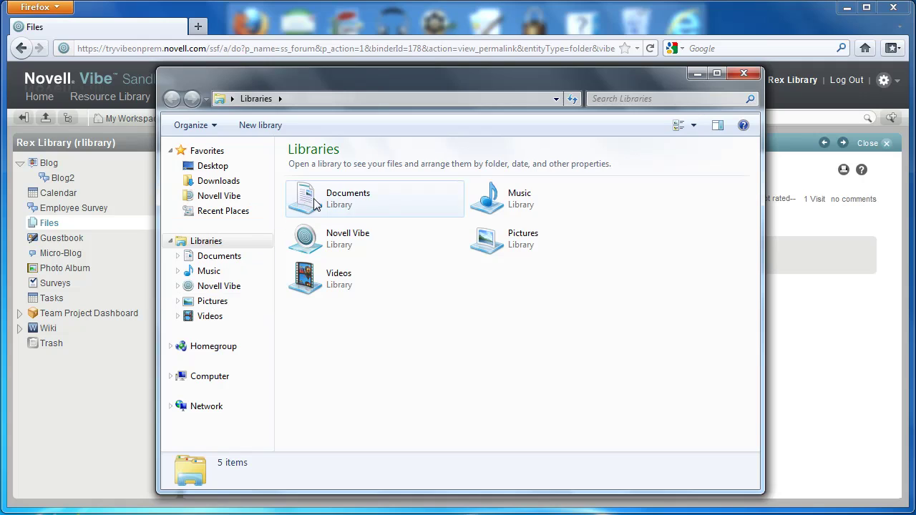
click(323, 243)
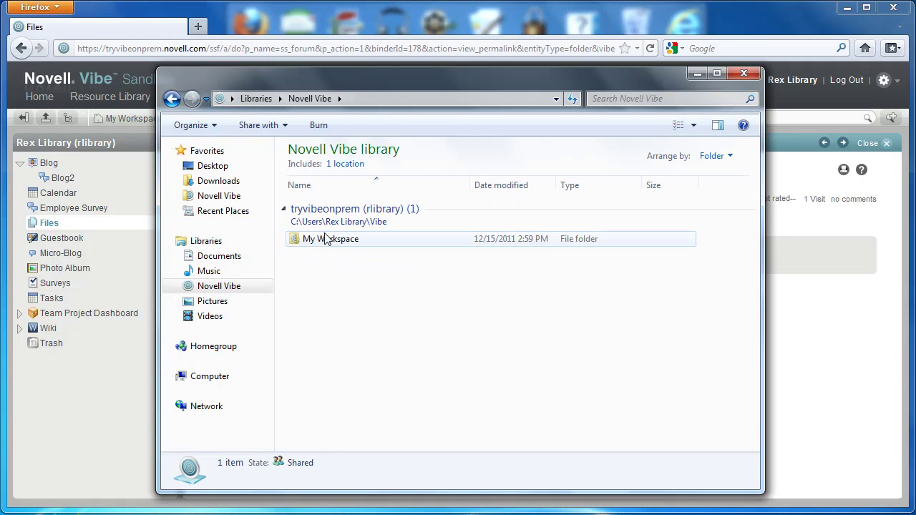
double_click(326, 238)
double_click(327, 227)
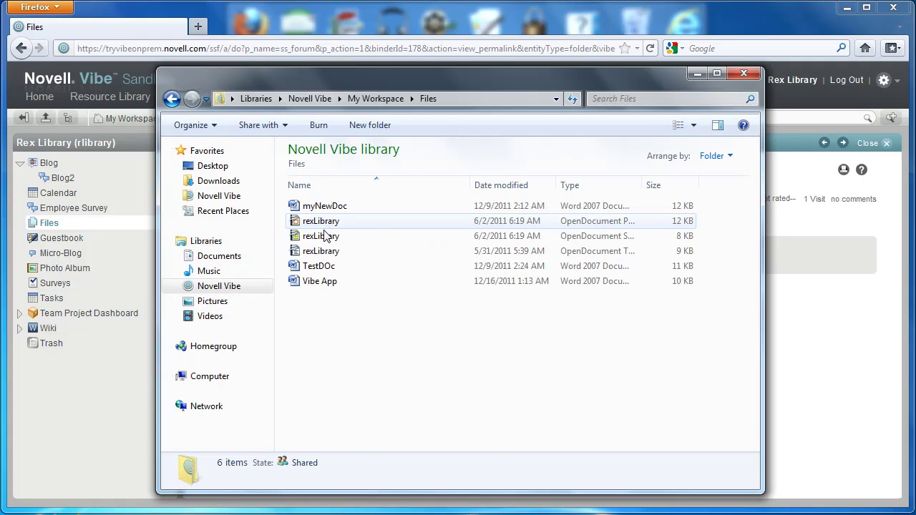
Open the local Vibe App in Word, add the line 'Another change', save, and close Word.
double_click(312, 283)
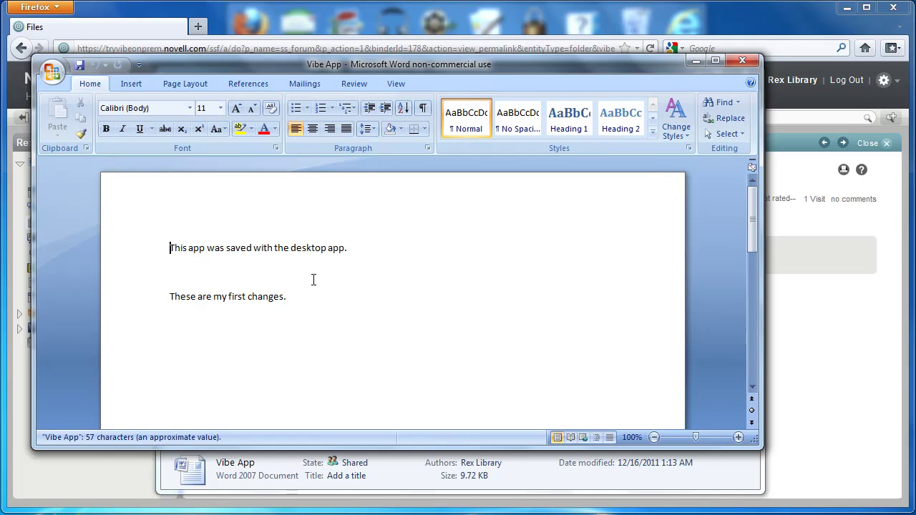
drag(302, 298, 178, 303)
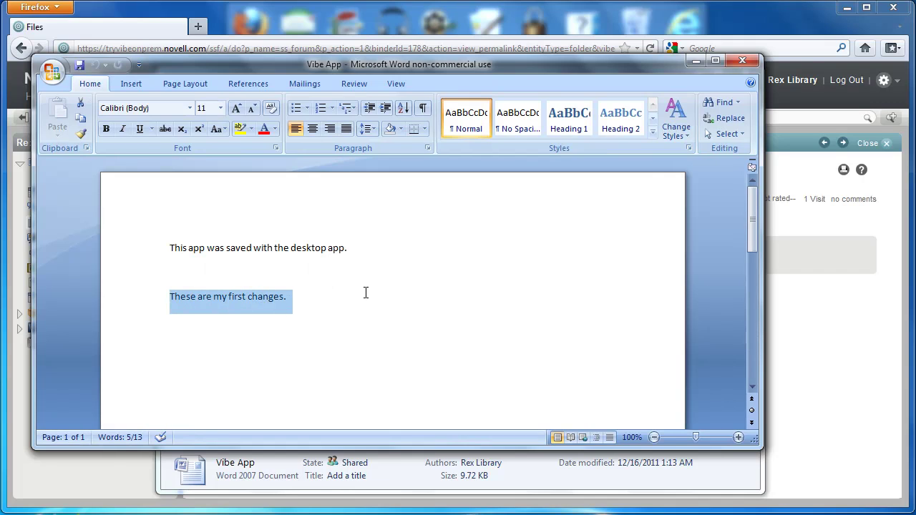
click(318, 313)
key(Return)
key(Return)
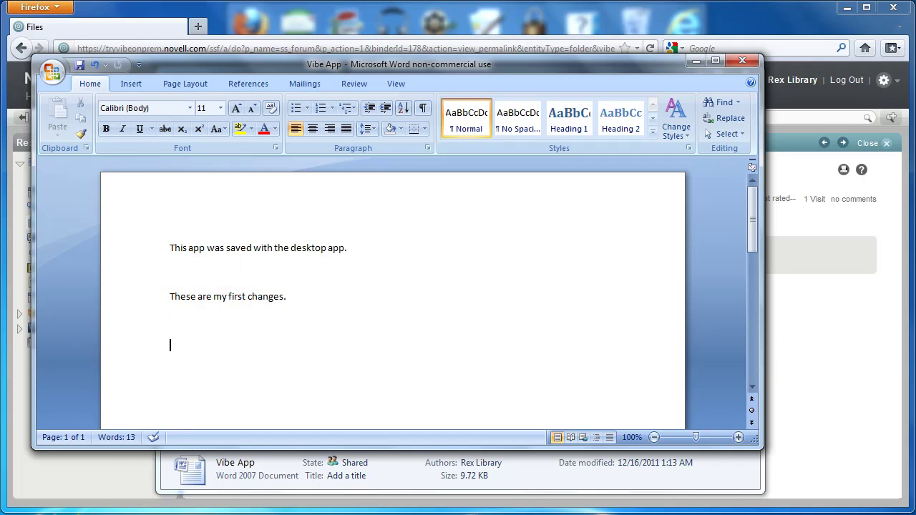
text(Another change)
click(79, 64)
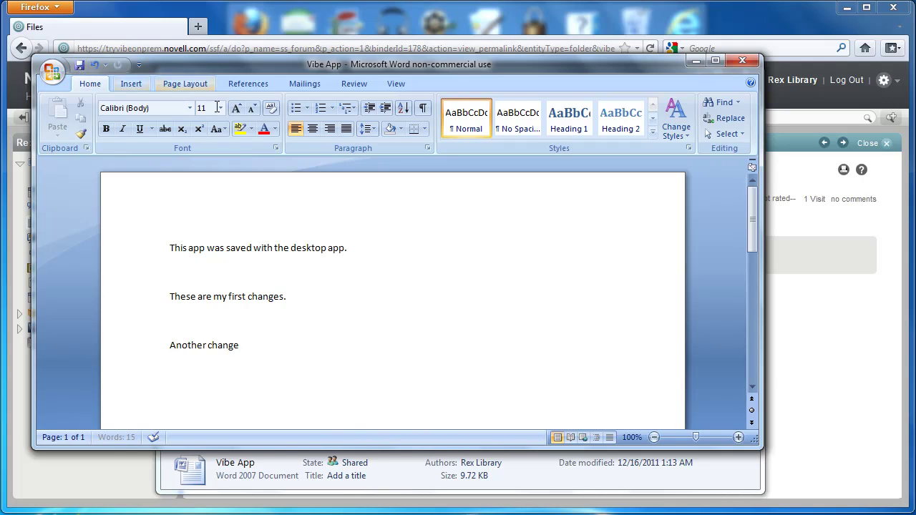
click(738, 62)
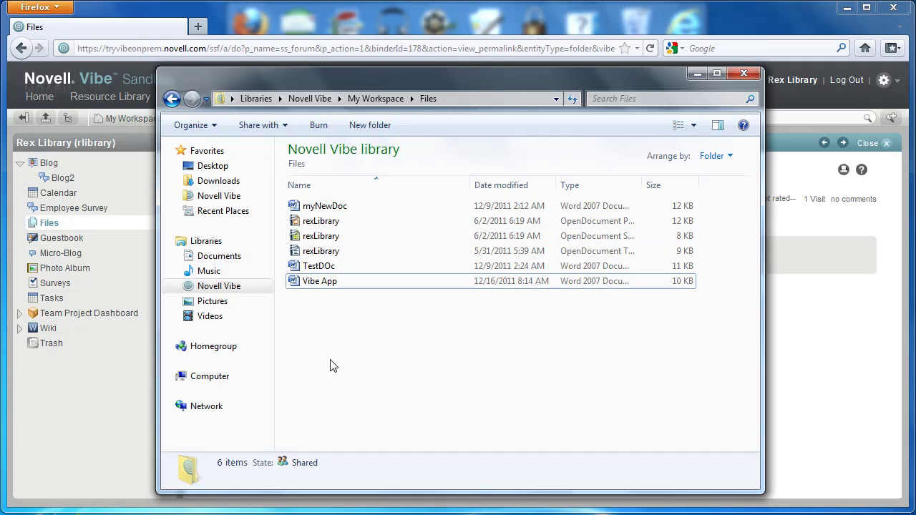
Close Explorer and run Synchronize Now from the Novell Vibe Desktop tray icon.
click(743, 73)
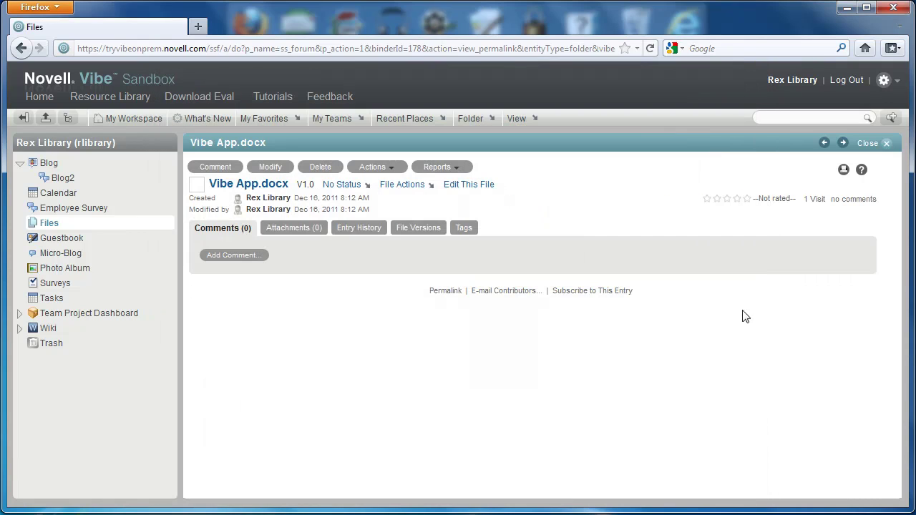
click(813, 509)
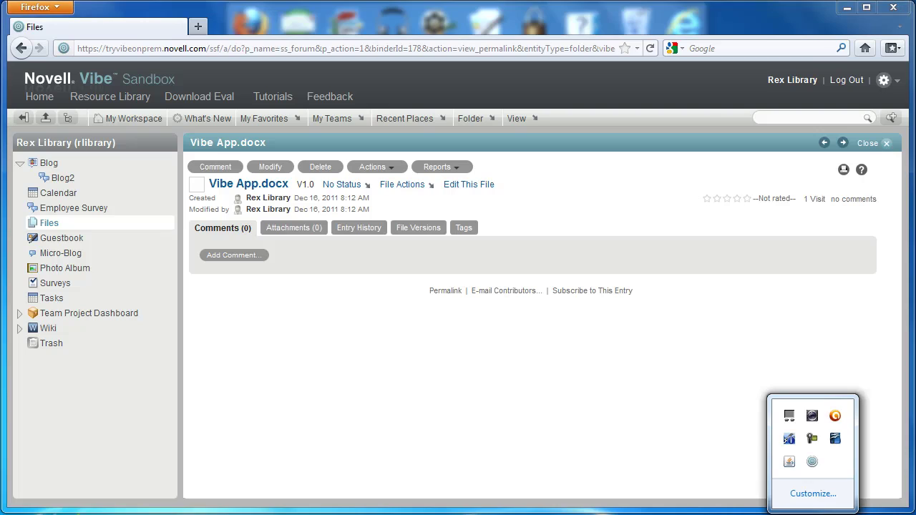
right_click(812, 463)
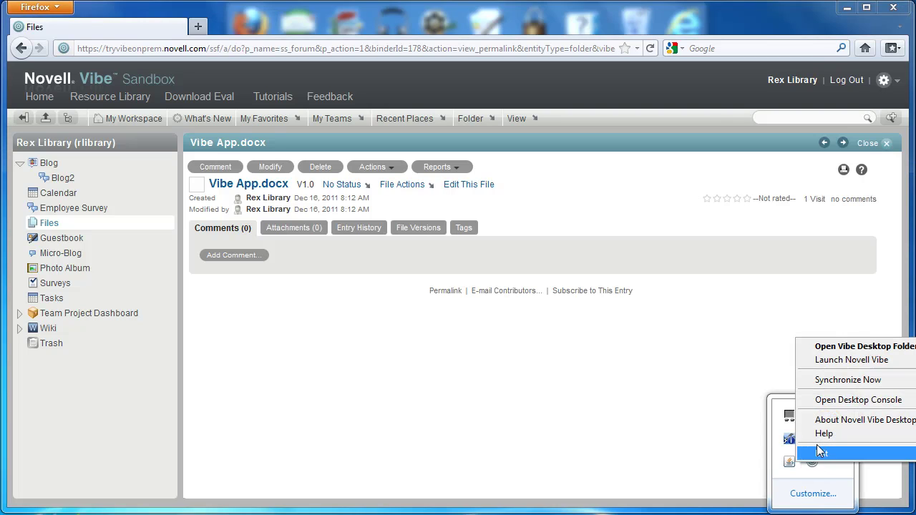
click(829, 378)
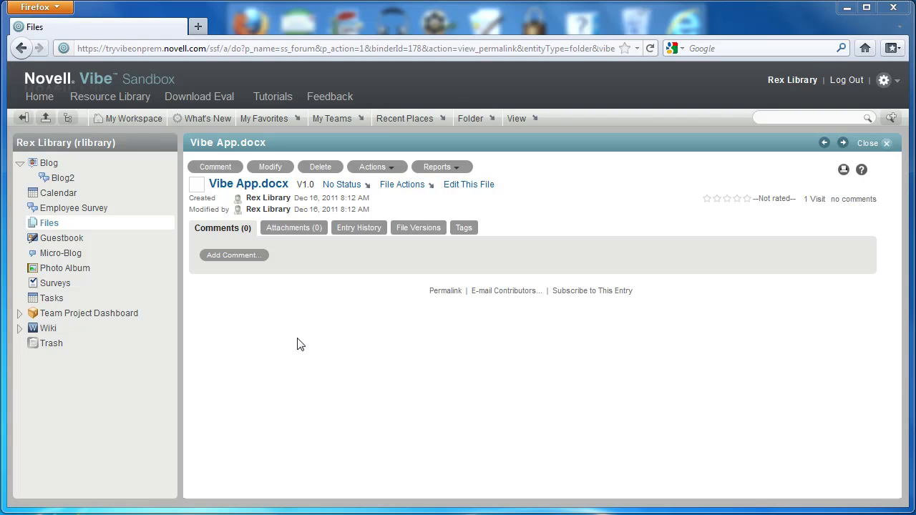
Open Vibe App.docx from the Files folder and view it as HTML.
click(60, 227)
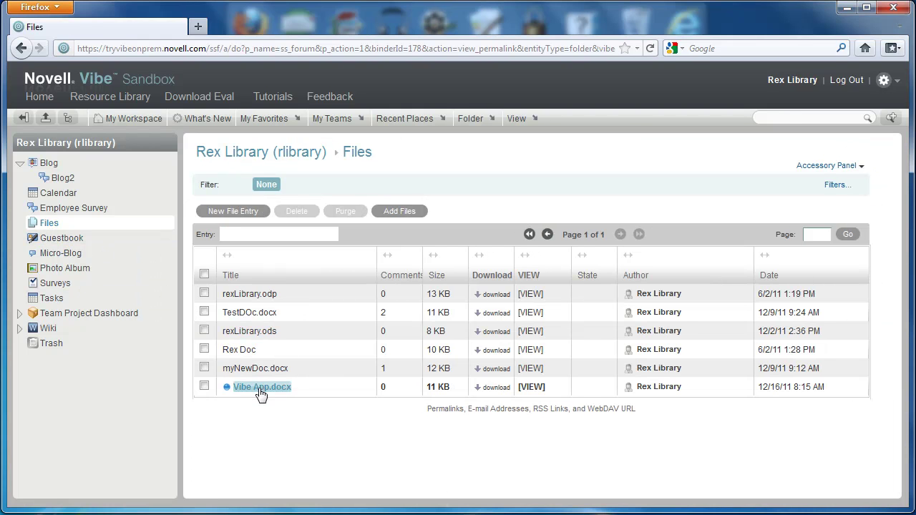
click(260, 387)
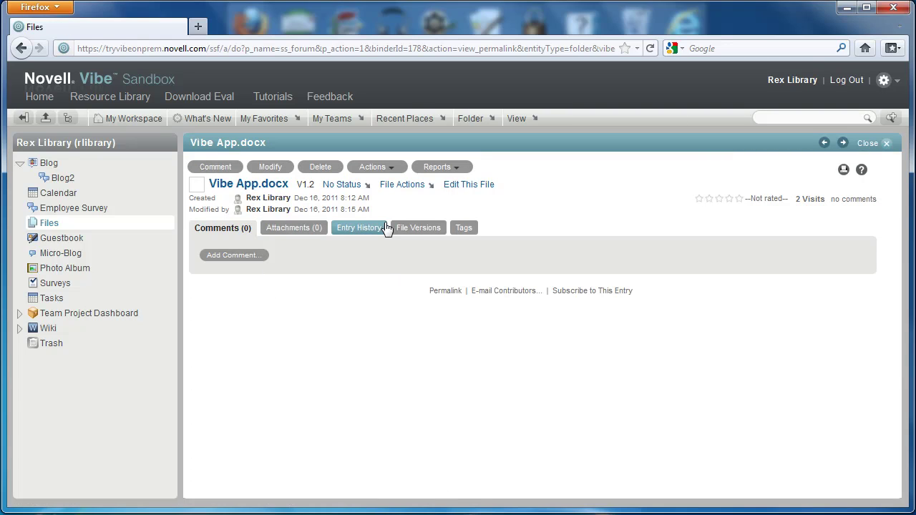
click(419, 186)
click(424, 217)
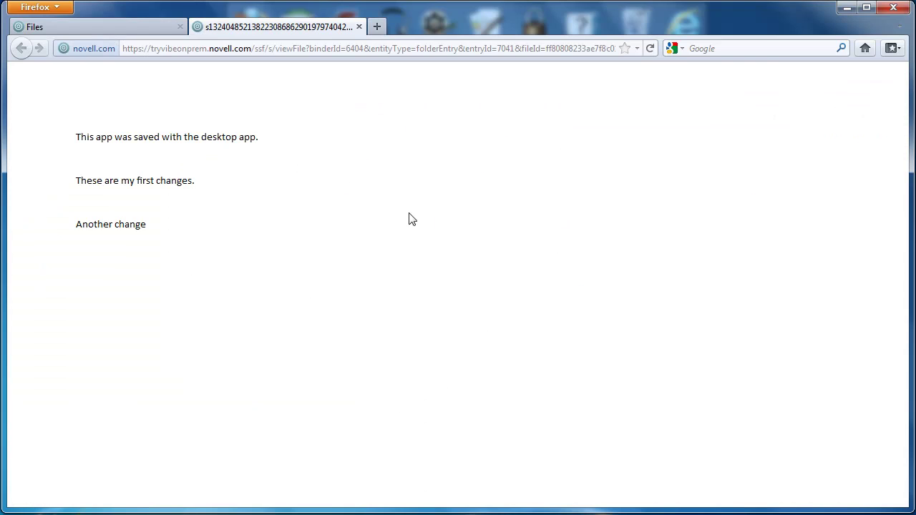
Check the 'Another change' text, close the preview, and return to Files via Blog.
drag(149, 226, 76, 137)
click(290, 194)
click(360, 27)
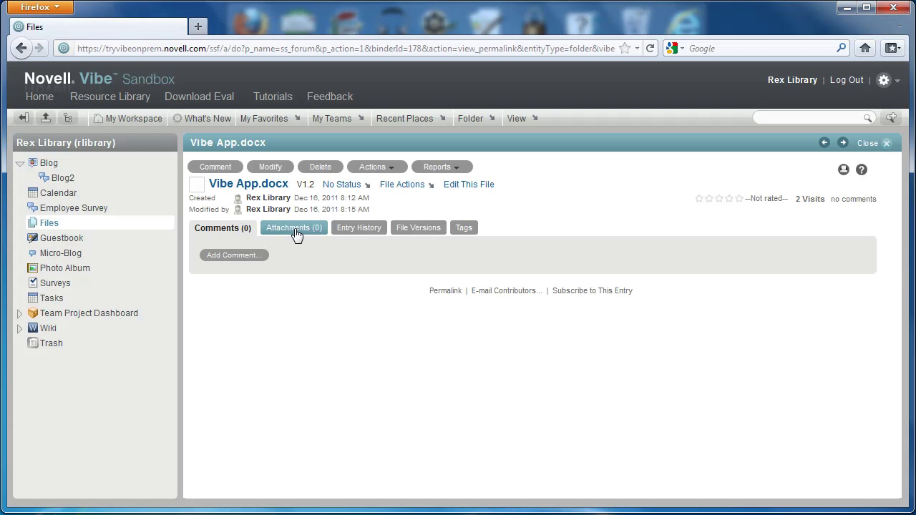
click(49, 163)
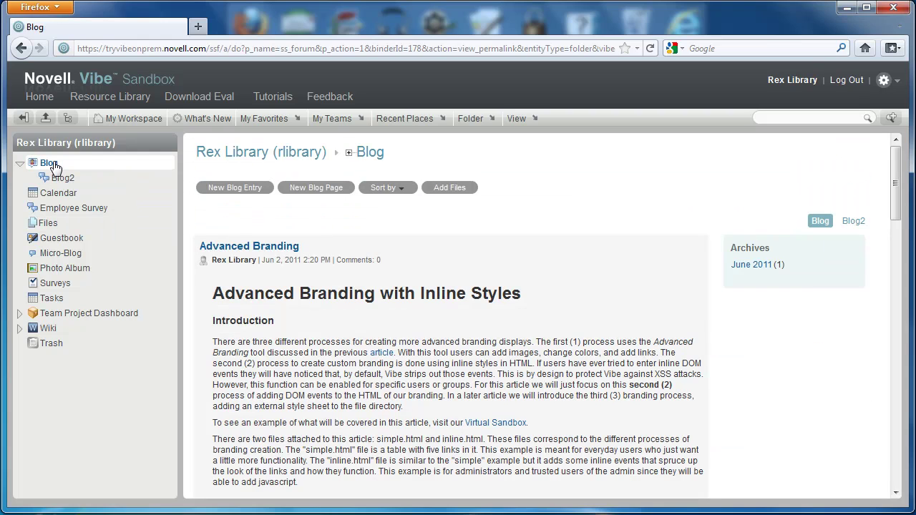
click(48, 224)
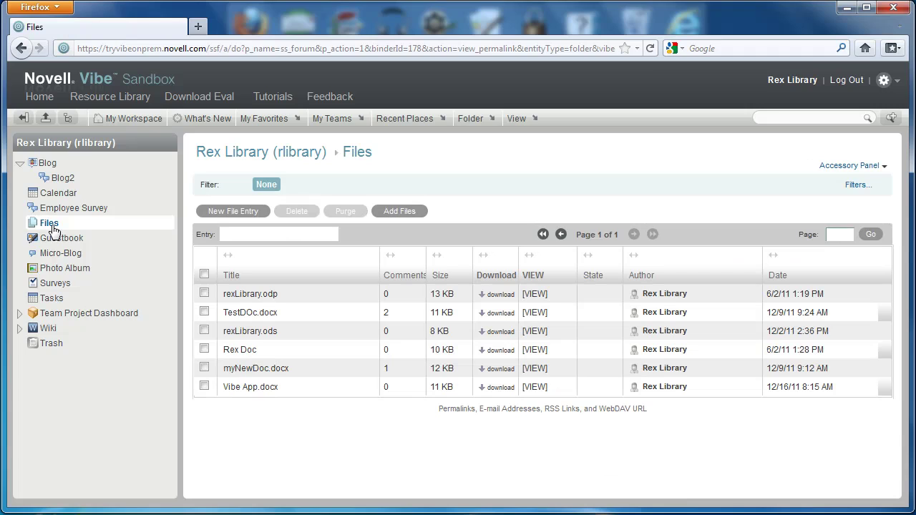